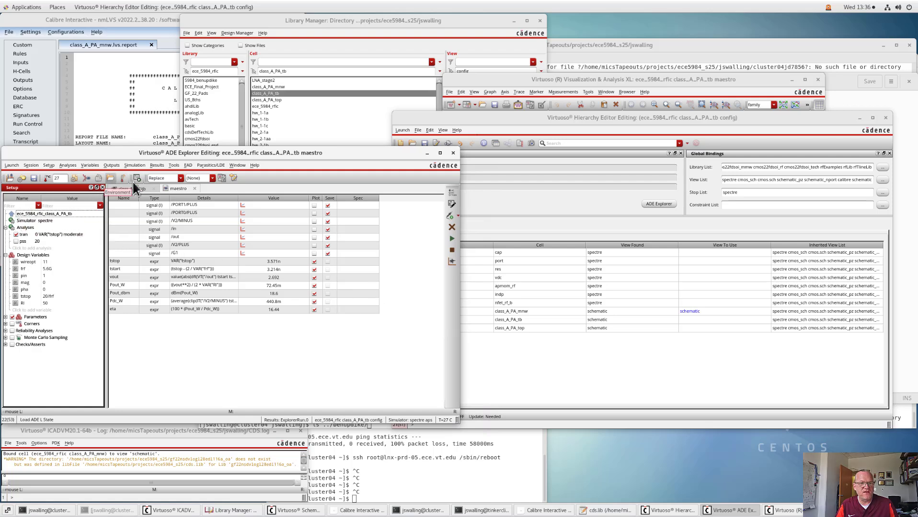
Step: Launch the class_A_PA_tb setup in ADE Assembler and bring up the Global Variables context menu
mouse_move(15, 218)
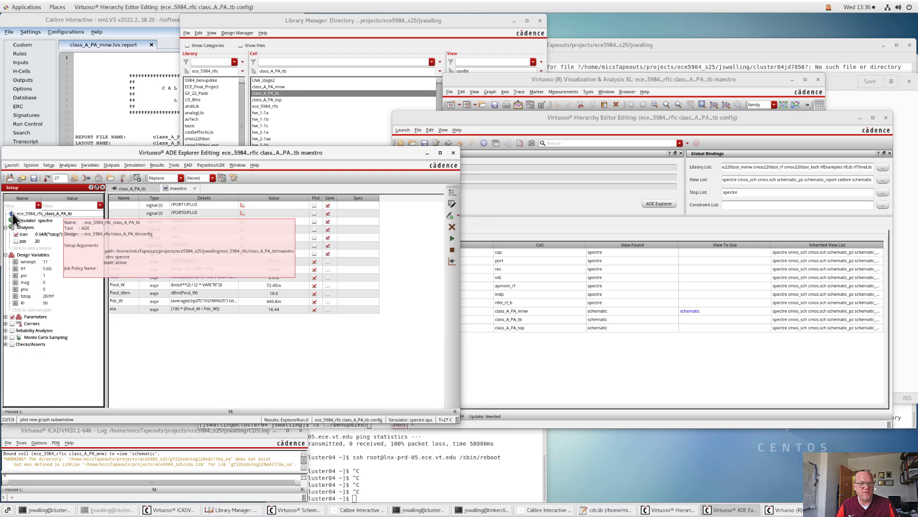
click(13, 165)
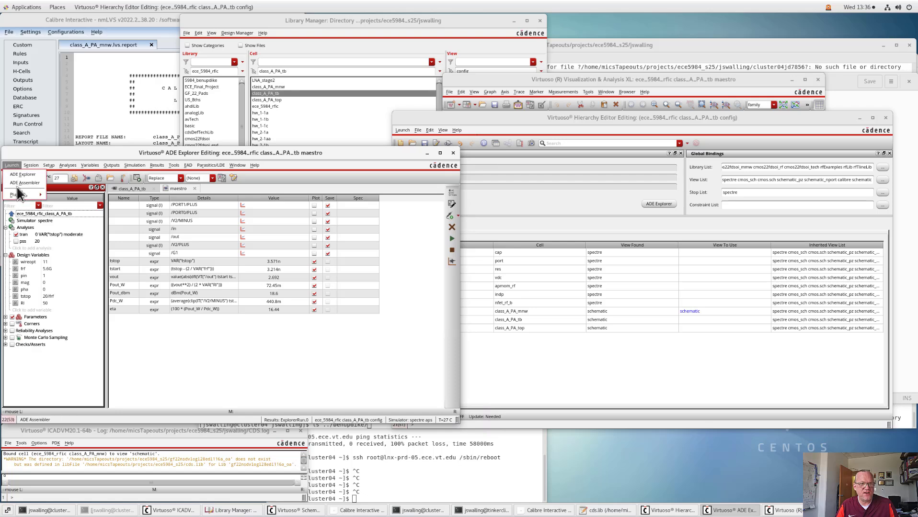
key(Escape)
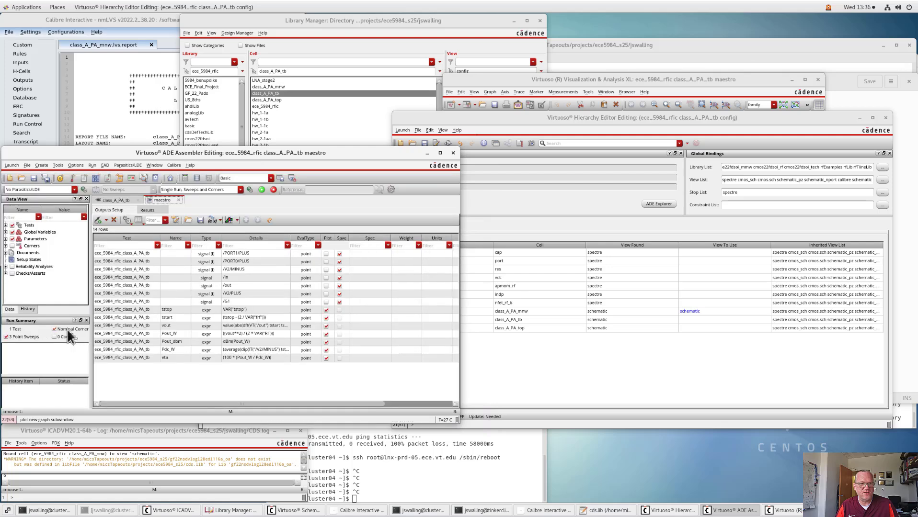
right_click(39, 232)
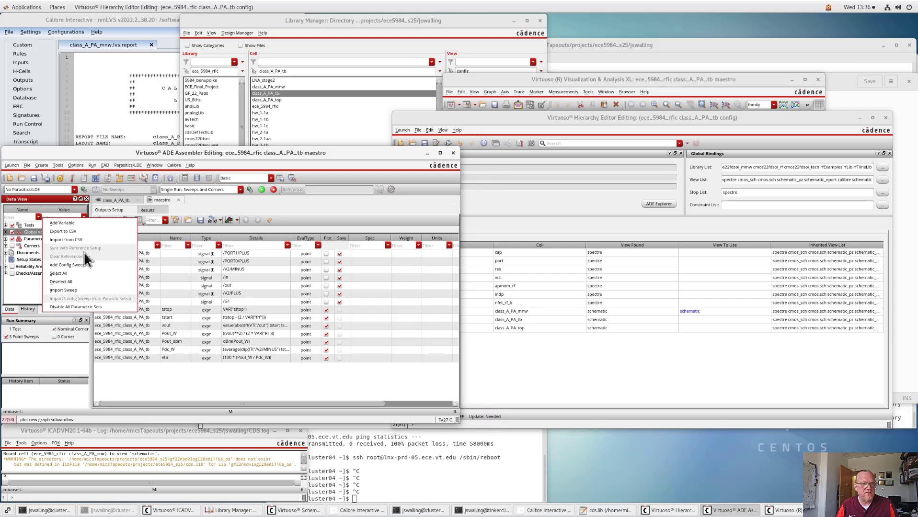
Step: Add a class_A_PA_mnw config sweep over schematic, schematic_nport and schematic_pz, overwriting the existing variable
click(76, 265)
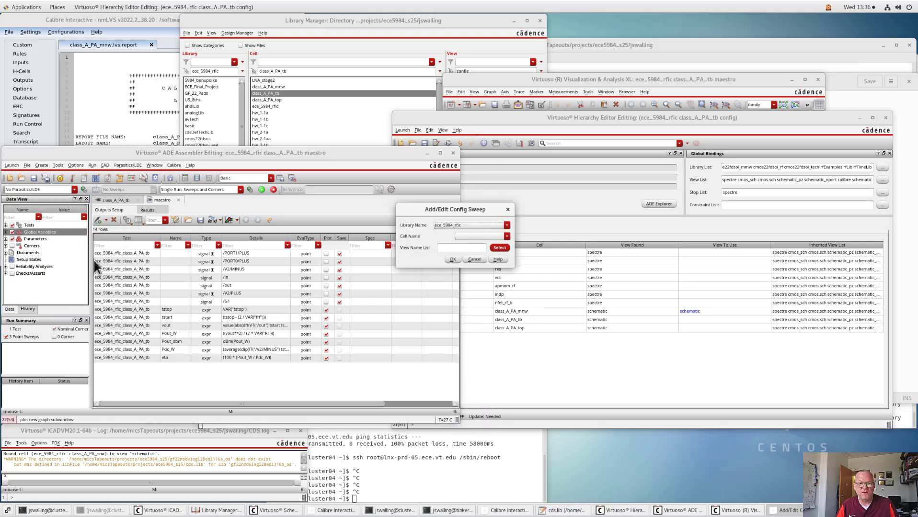
click(503, 236)
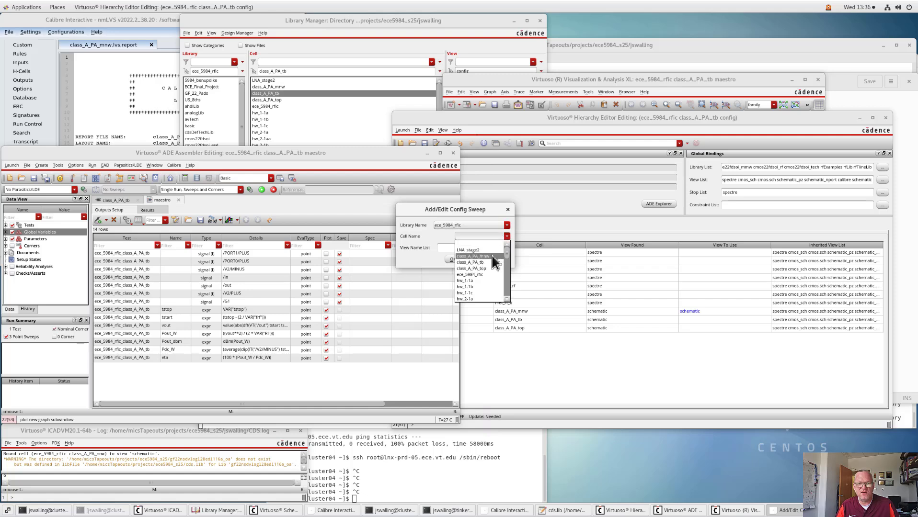
click(492, 256)
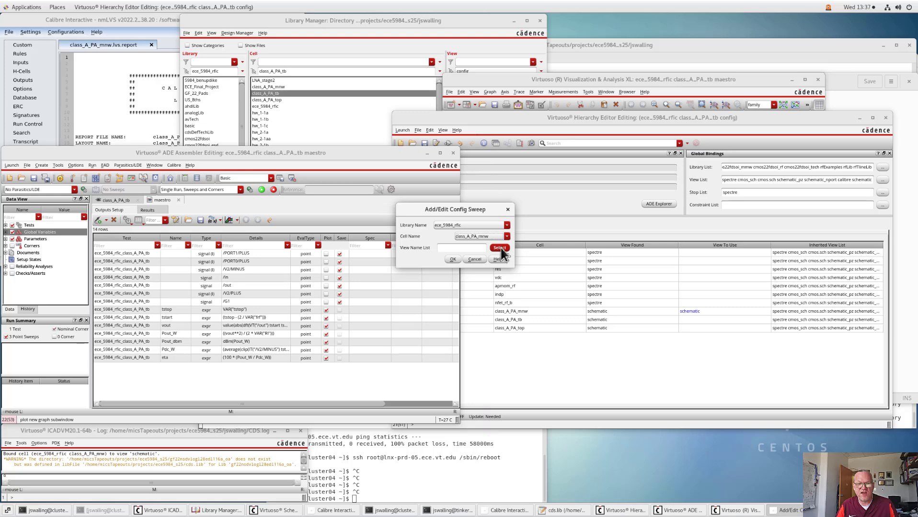
click(499, 248)
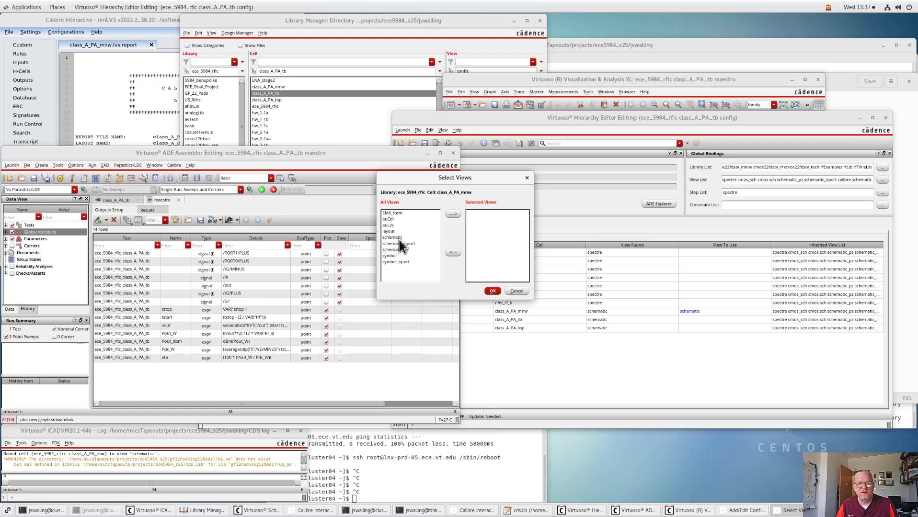
click(400, 238)
shift+click(405, 244)
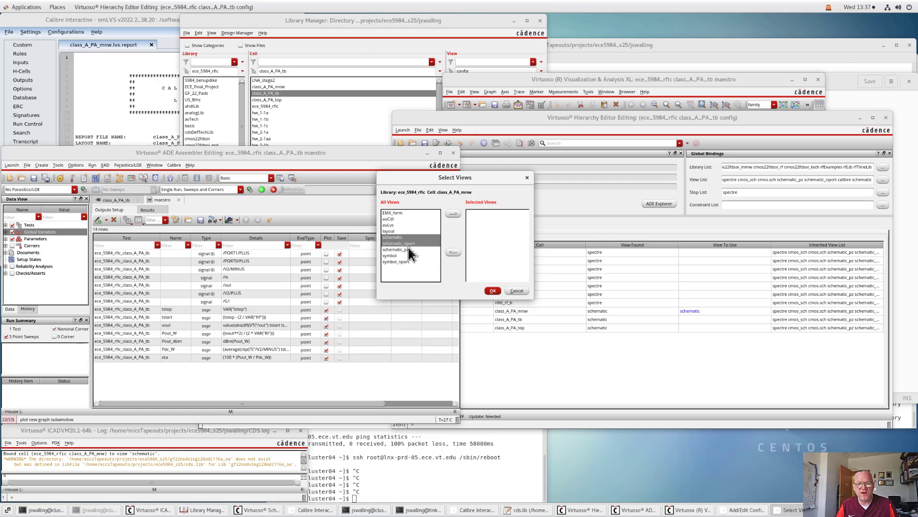
shift+click(408, 250)
click(453, 214)
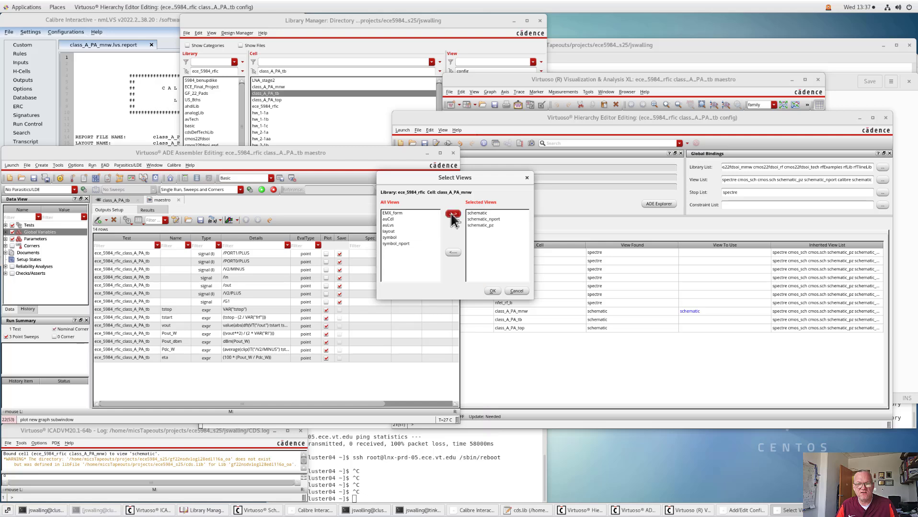
click(492, 291)
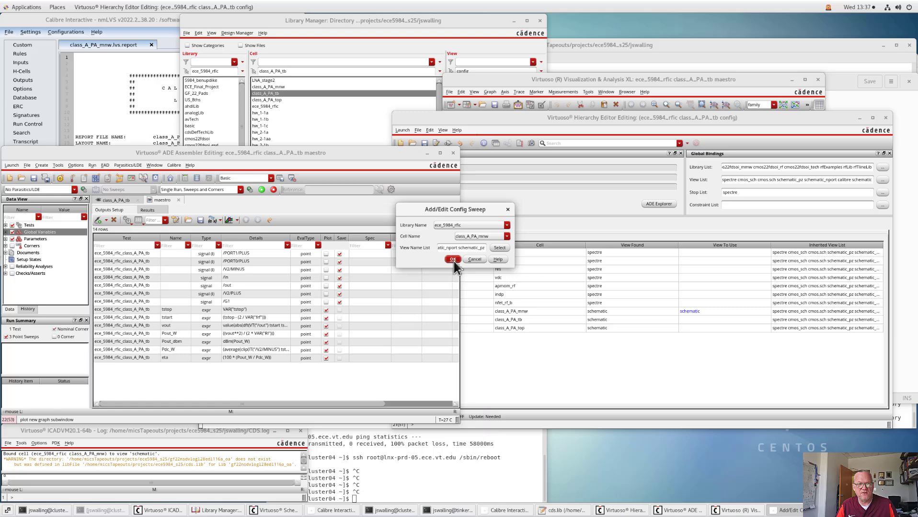
click(453, 260)
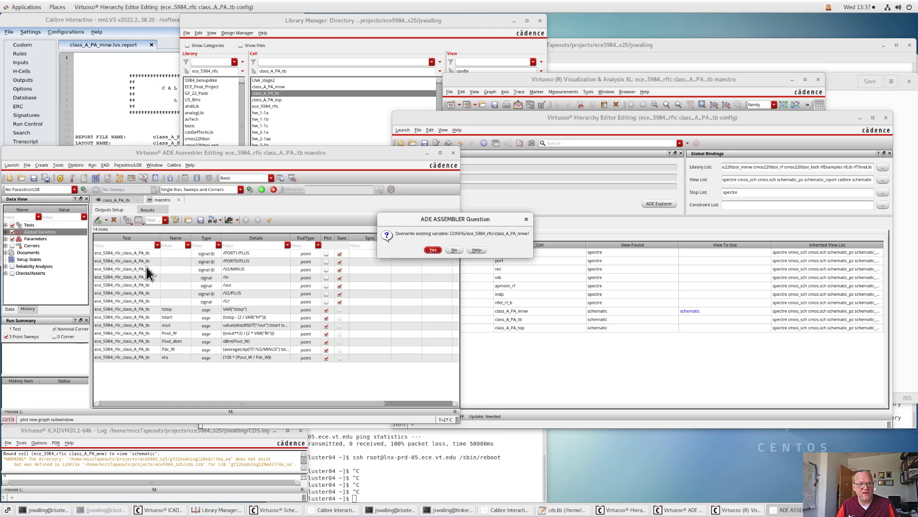
click(437, 251)
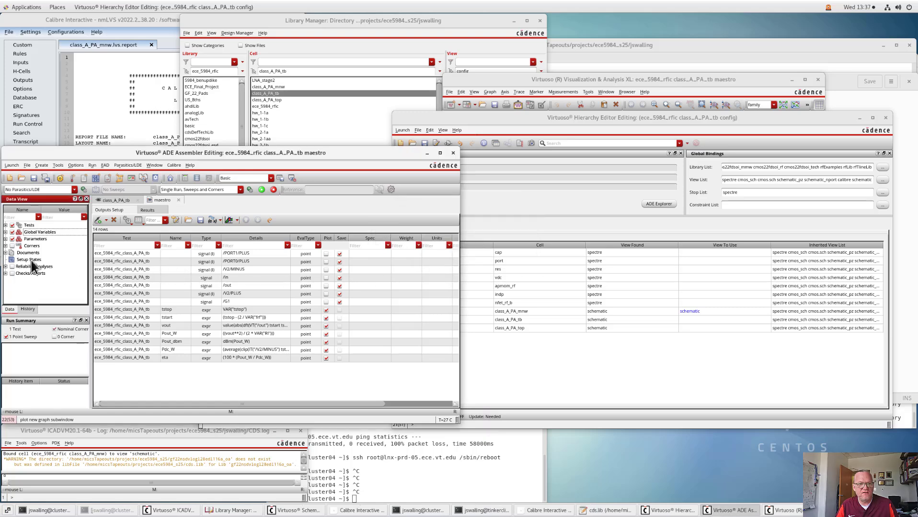
Step: Enable the CON config sweep variable and run the simulation across all three sweep points
click(5, 232)
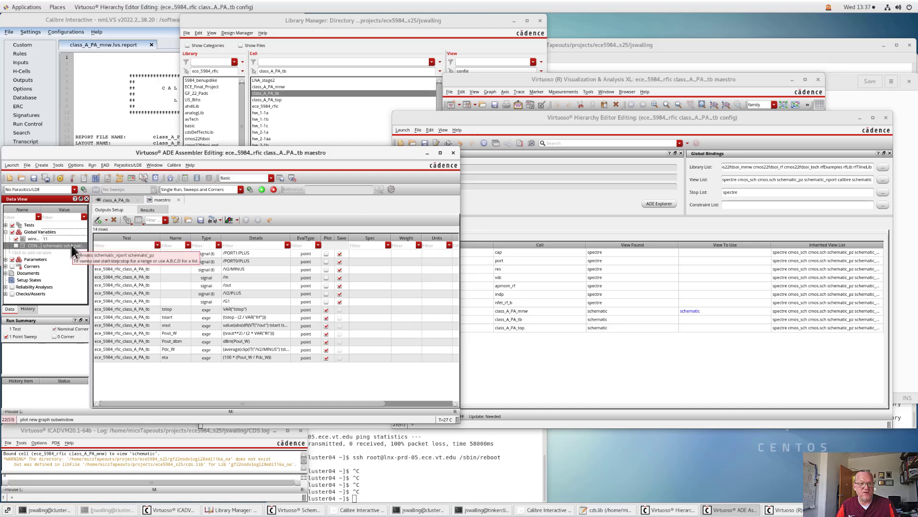
click(17, 246)
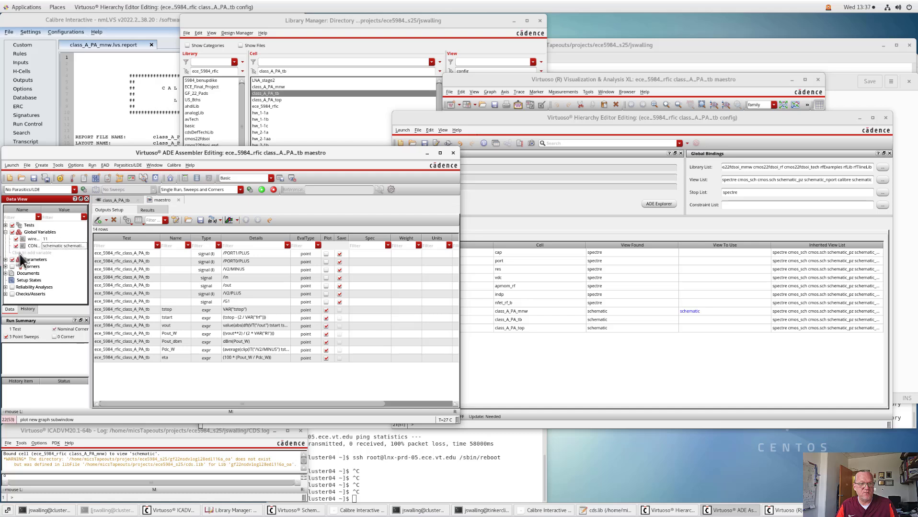
click(262, 191)
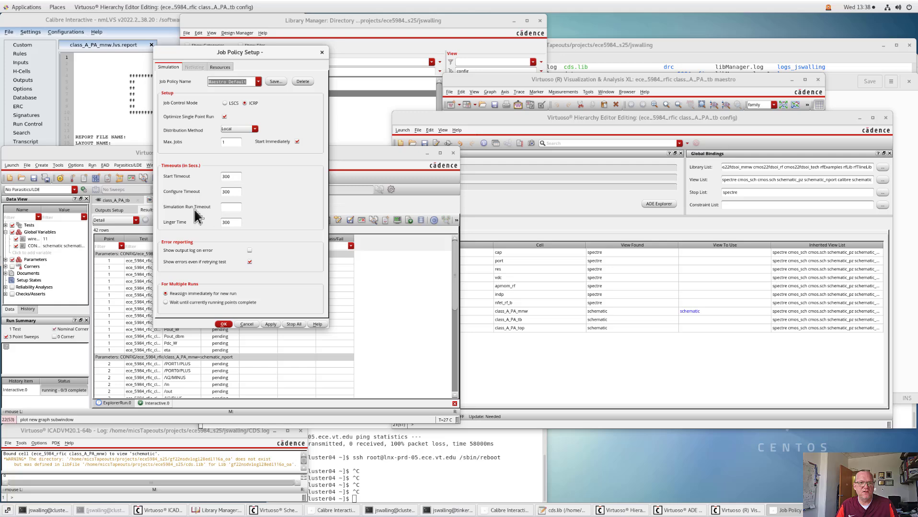
Step: Set Max. Jobs to 8 in Job Policy Setup so eight simulations run in parallel
click(322, 52)
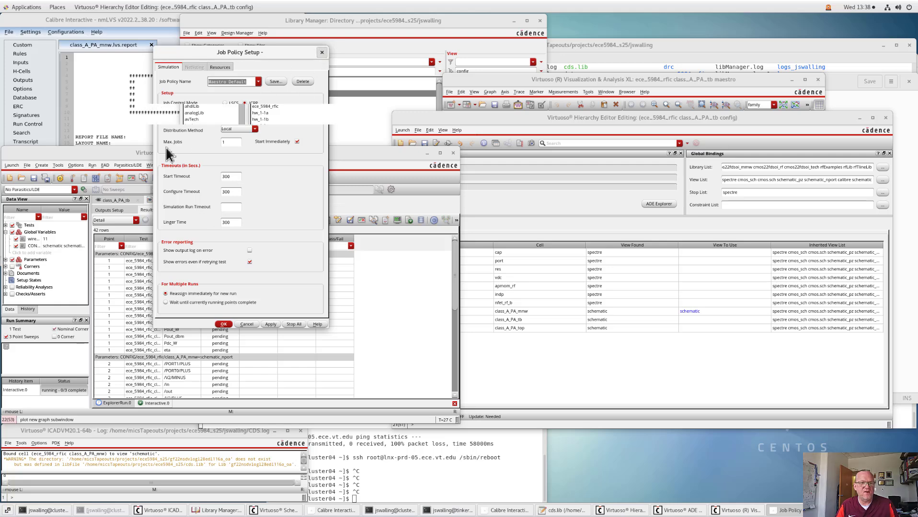
click(75, 165)
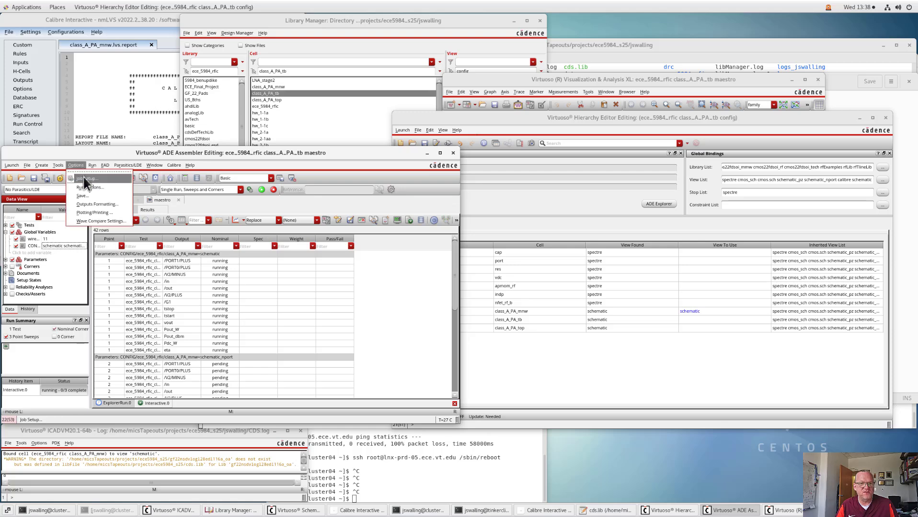
click(85, 179)
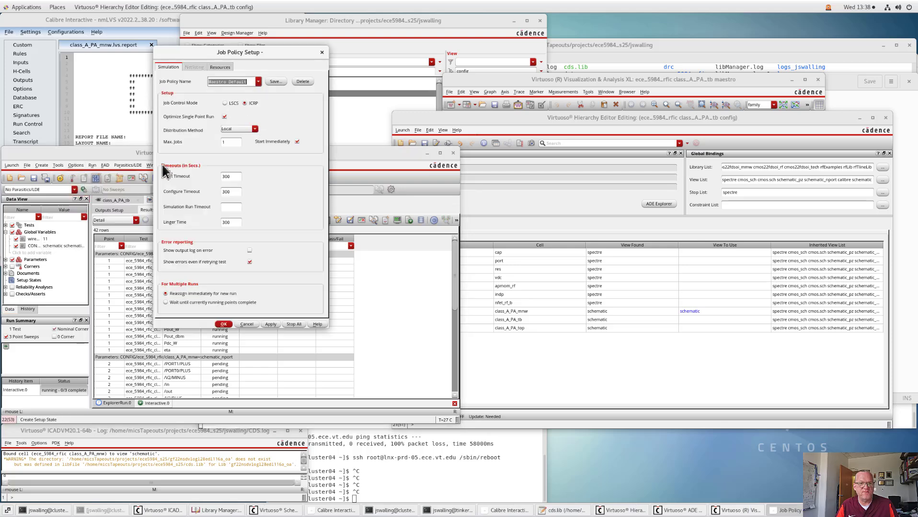
click(225, 142)
text(8)
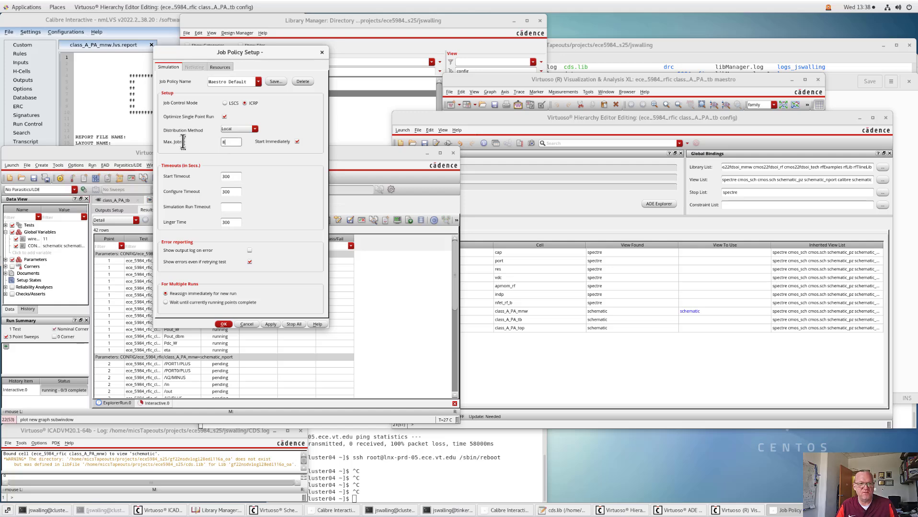
click(223, 324)
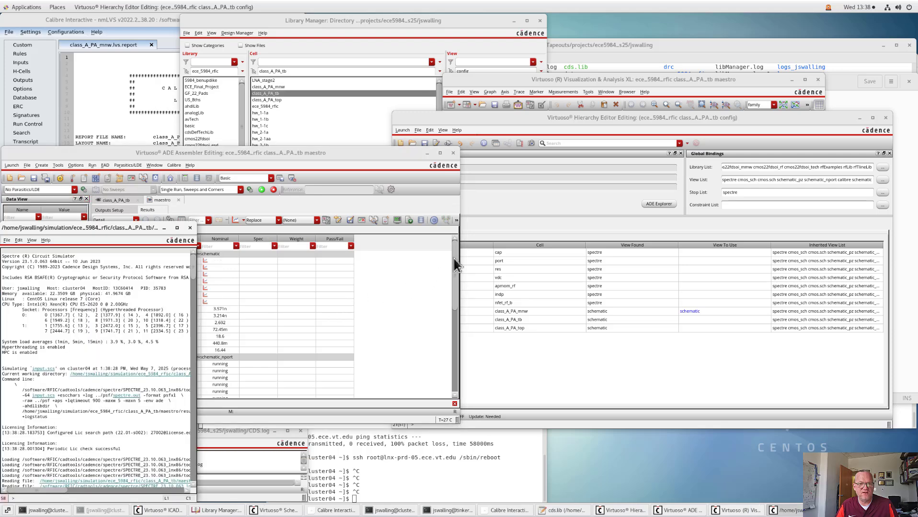
Step: Enlarge the ADE Assembler window and scroll the Results table through all three sweep points
drag(456, 254, 454, 346)
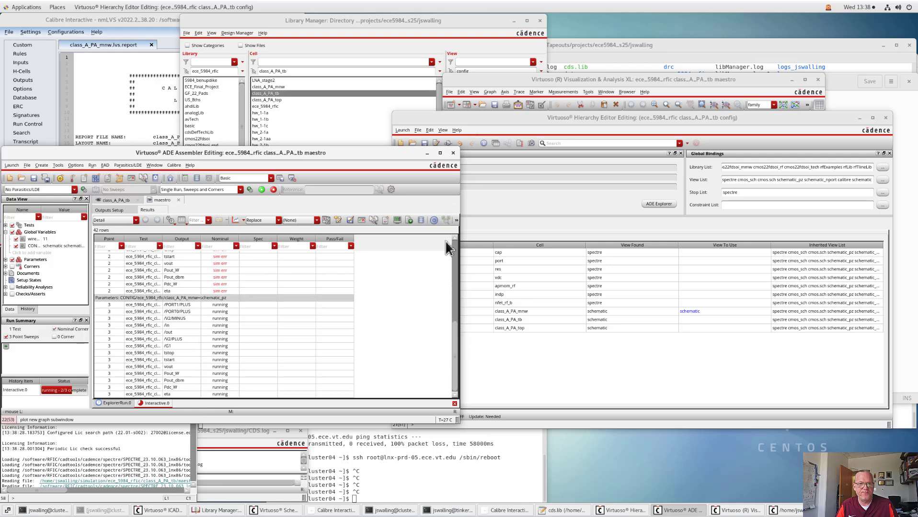
drag(459, 148, 539, 61)
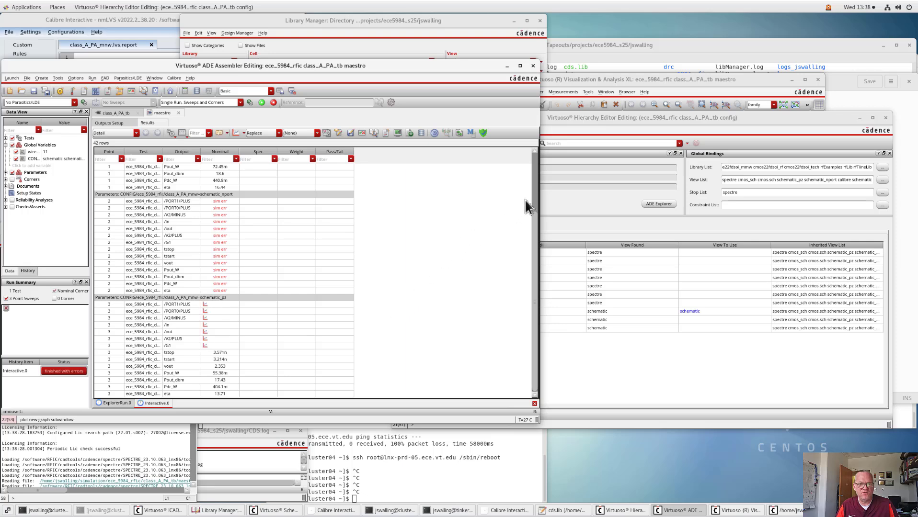
drag(532, 229, 529, 166)
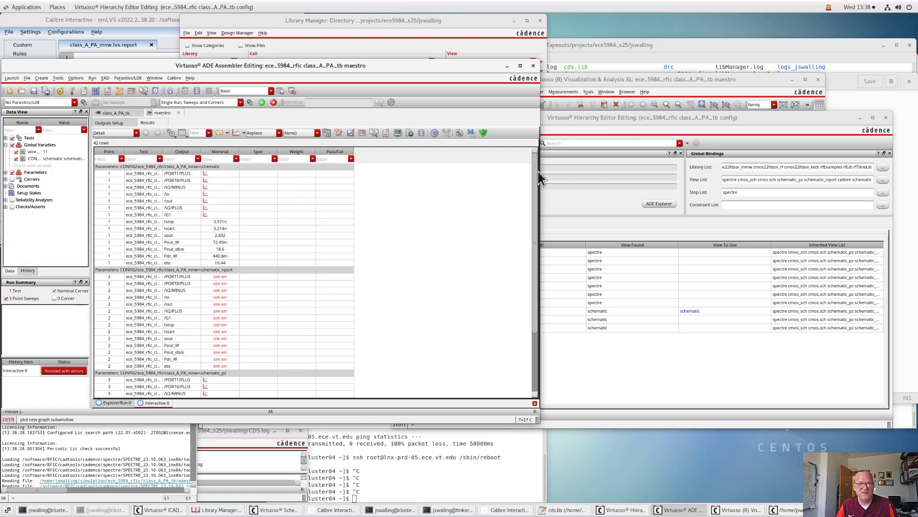
drag(536, 198, 539, 291)
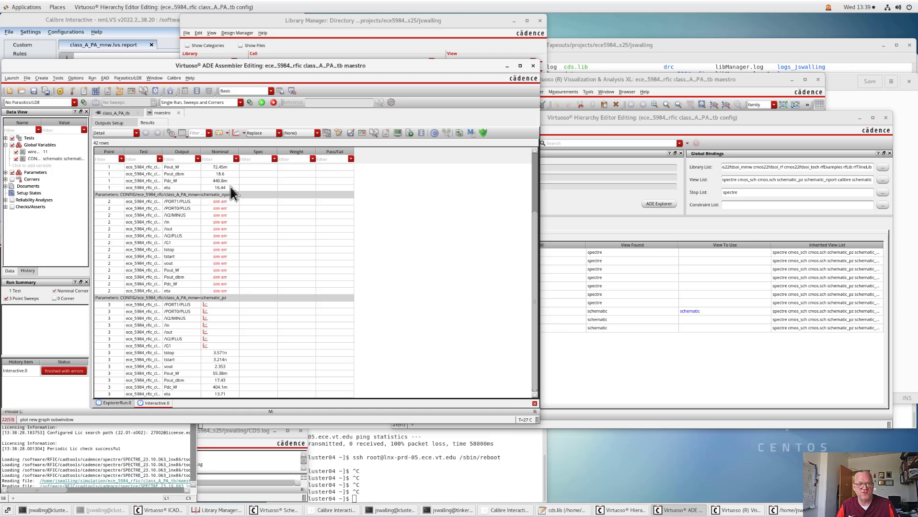
mouse_move(228, 188)
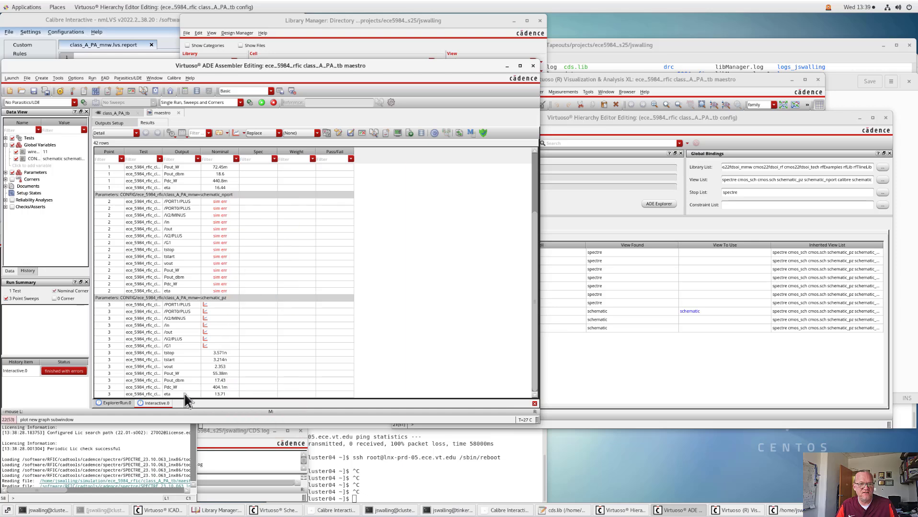
mouse_move(232, 395)
drag(535, 268, 535, 235)
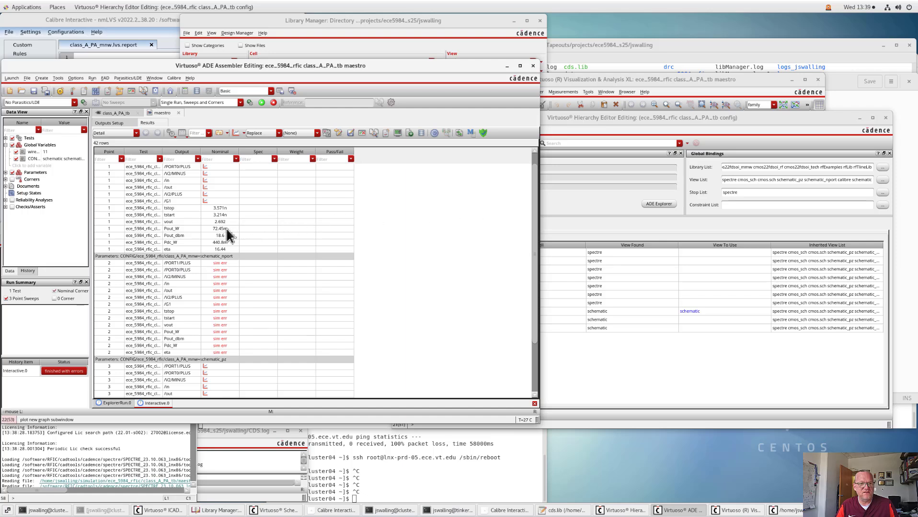
mouse_move(222, 234)
drag(537, 212, 535, 287)
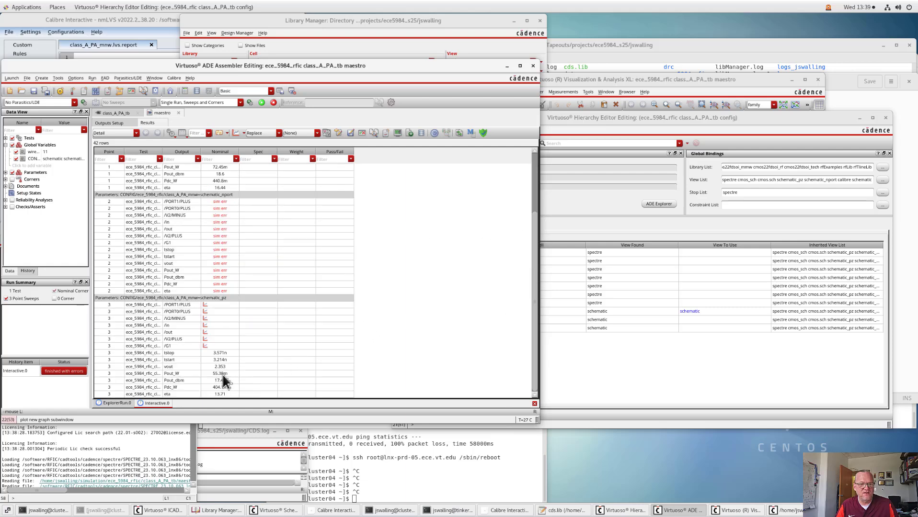
Step: Open the Spectre output log for the failed schematic_nport result
mouse_move(223, 376)
right_click(231, 201)
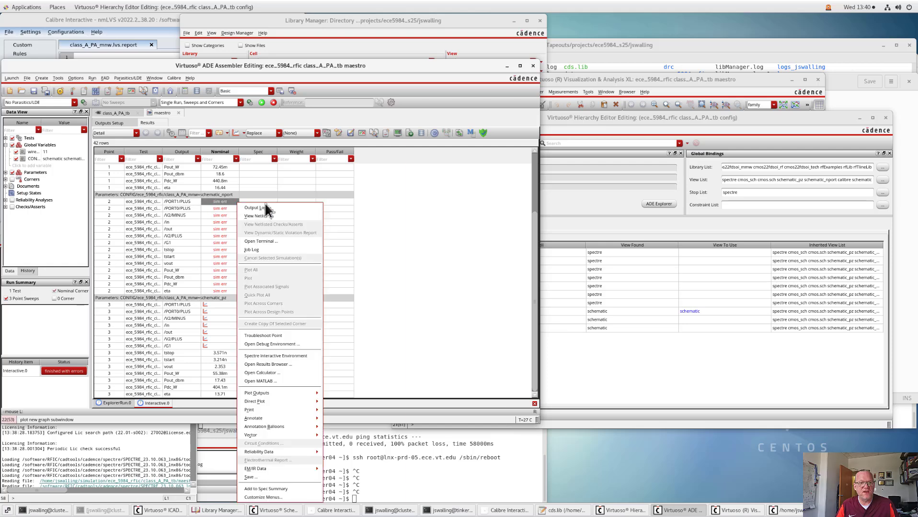
click(269, 208)
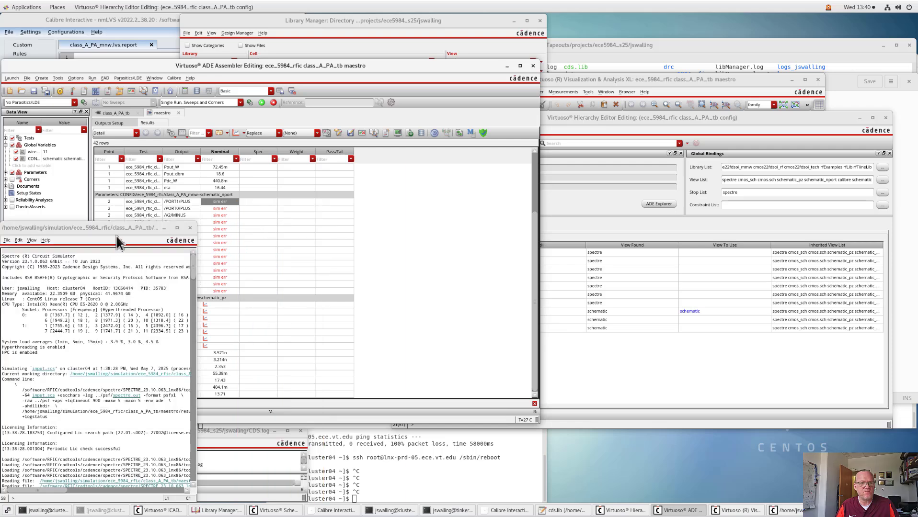
drag(117, 228, 294, 48)
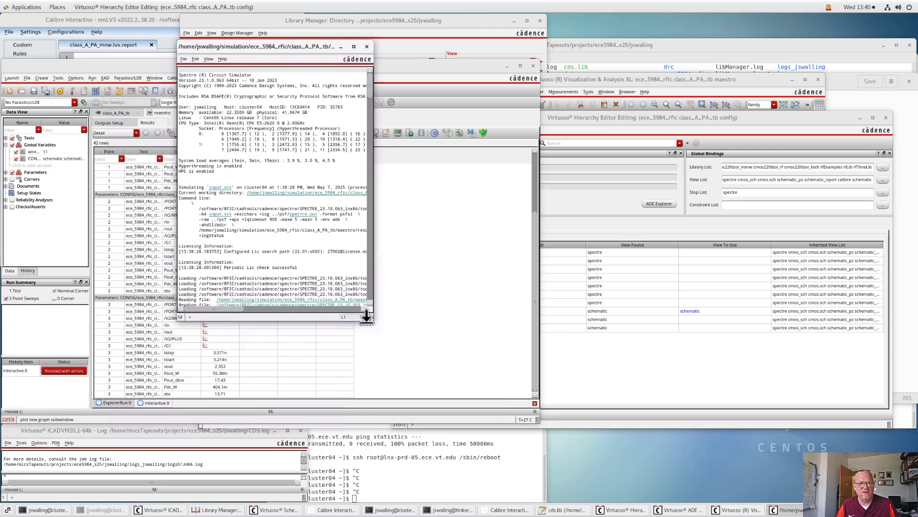
Step: Enlarge the spectre.out window and highlight the class_A_PA_mnw.s4p path in the 'Cannot open' error
drag(372, 320, 448, 483)
scroll(434, 311, down, 20)
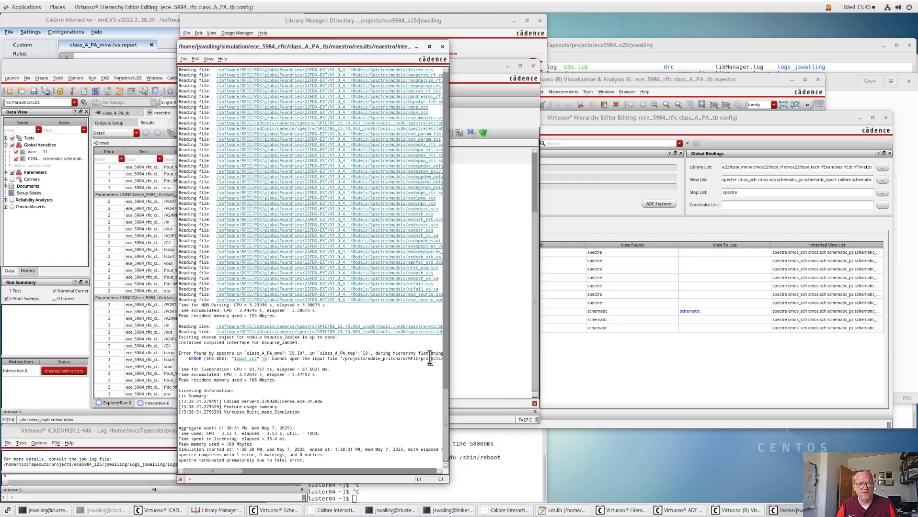
drag(446, 346, 751, 350)
drag(435, 472, 547, 472)
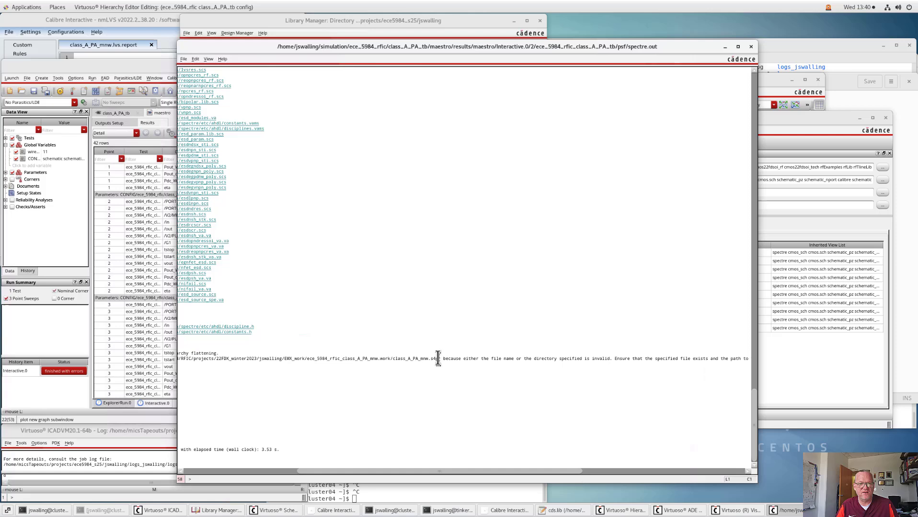
drag(438, 358, 164, 361)
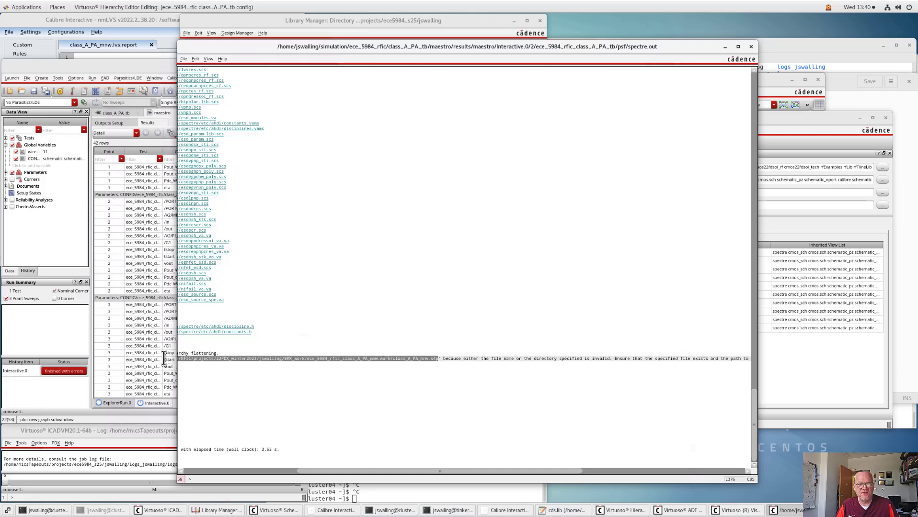
click(218, 469)
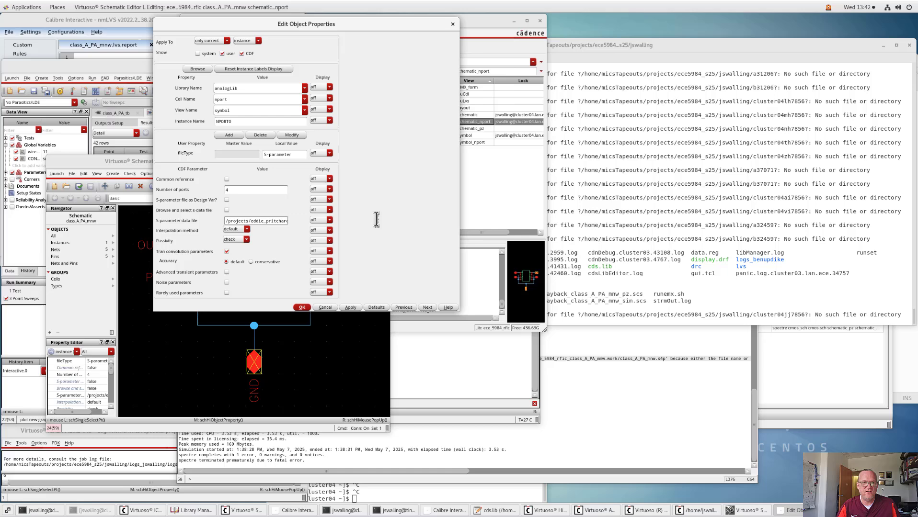
Step: Prefix NPORT0's S-parameter data file path with /data and apply the change
key(Right)
key(Right)
key(Right)
key(Right)
key(Right)
key(Right)
key(Right)
key(Right)
key(Right)
key(Right)
key(Right)
key(Right)
key(Right)
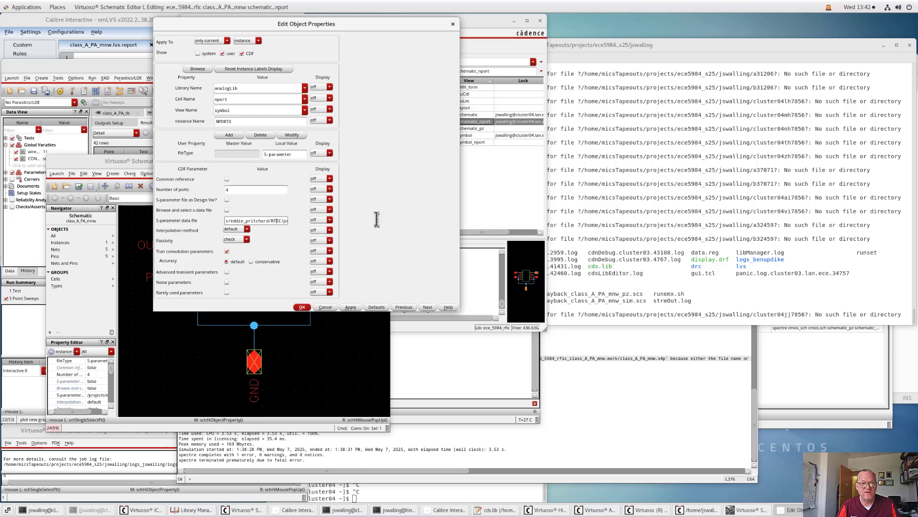
key(Right)
key(Right)
key(Right)
key(Right)
key(Right)
key(Right)
key(Right)
key(Right)
key(Right)
key(Right)
key(Right)
key(Right)
key(Right)
key(Right)
key(Right)
key(Right)
key(Right)
key(Right)
key(Right)
key(Right)
key(Right)
key(Right)
key(Right)
key(Right)
key(Right)
key(Right)
key(Right)
key(Right)
key(Right)
key(Right)
key(Right)
key(Left)
key(Left)
key(Left)
key(Left)
key(Left)
key(Left)
key(Left)
key(Left)
key(Left)
key(Left)
key(Left)
key(Left)
key(Left)
key(Left)
key(Left)
key(Left)
key(Left)
key(Left)
key(Left)
key(Left)
key(Left)
key(Left)
key(Left)
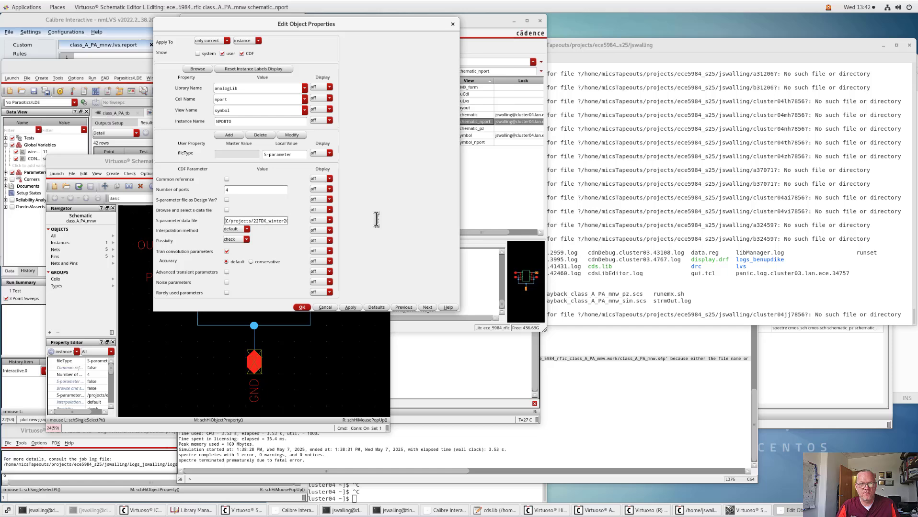
key(Left)
key(shift+Right)
key(shift+Right)
key(shift+Right)
key(shift+Right)
key(shift+Right)
key(shift+Right)
key(shift+Right)
key(shift+Right)
key(shift+Right)
key(shift+Right)
key(shift+Right)
key(shift+Right)
key(shift+Right)
key(shift+Right)
key(shift+Right)
key(shift+Right)
key(shift+Right)
key(shift+Right)
key(shift+Right)
key(shift+Right)
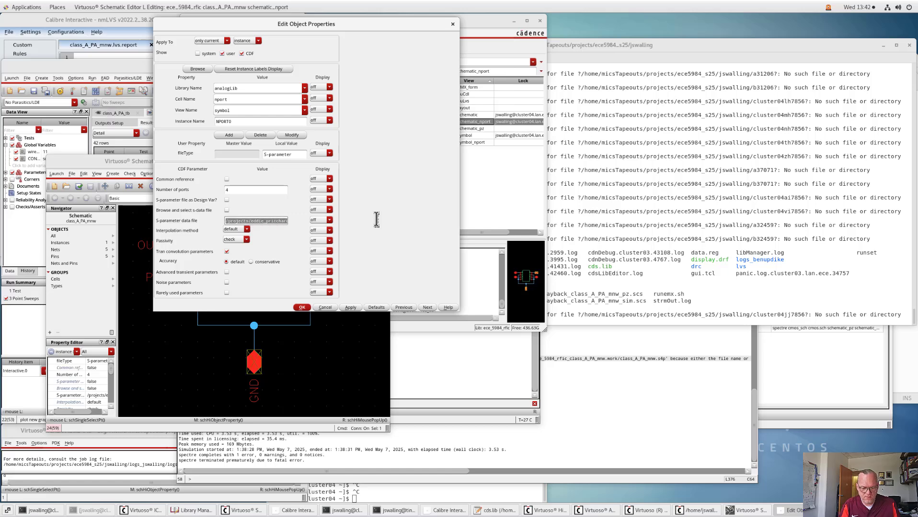
key(Left)
text(/data)
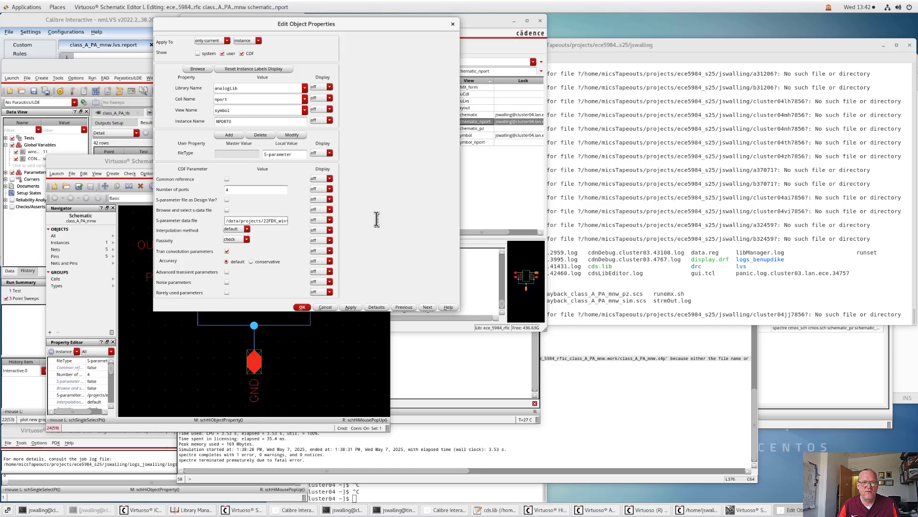
click(307, 309)
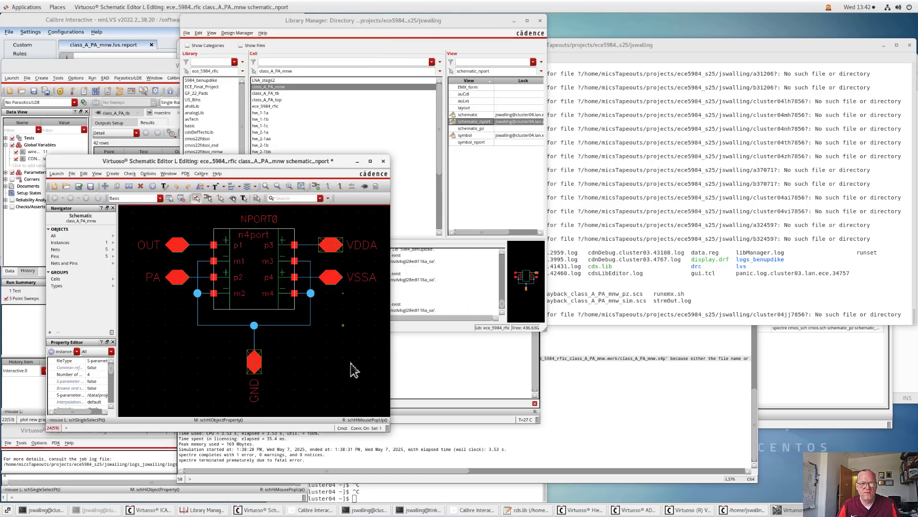
Step: Verify NPORT0's path now begins with /data, then check and save the schematic
click(344, 219)
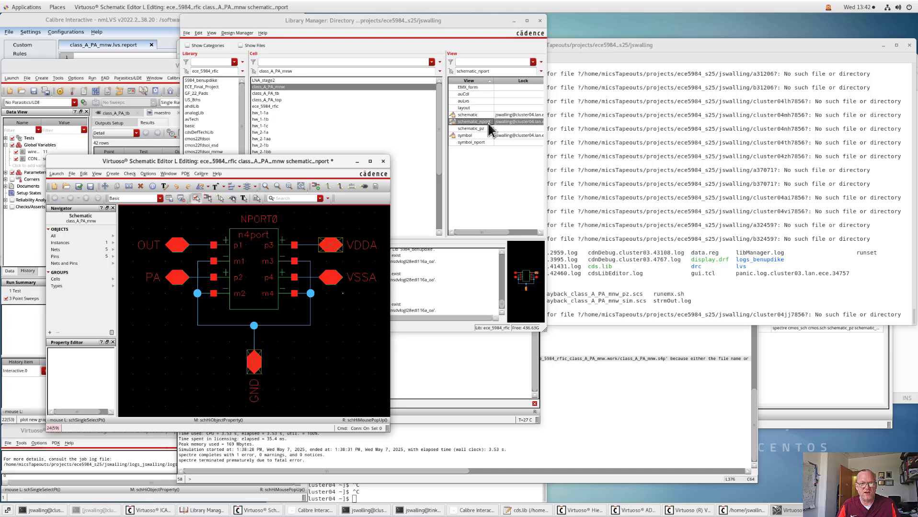
click(249, 274)
middle_click(249, 275)
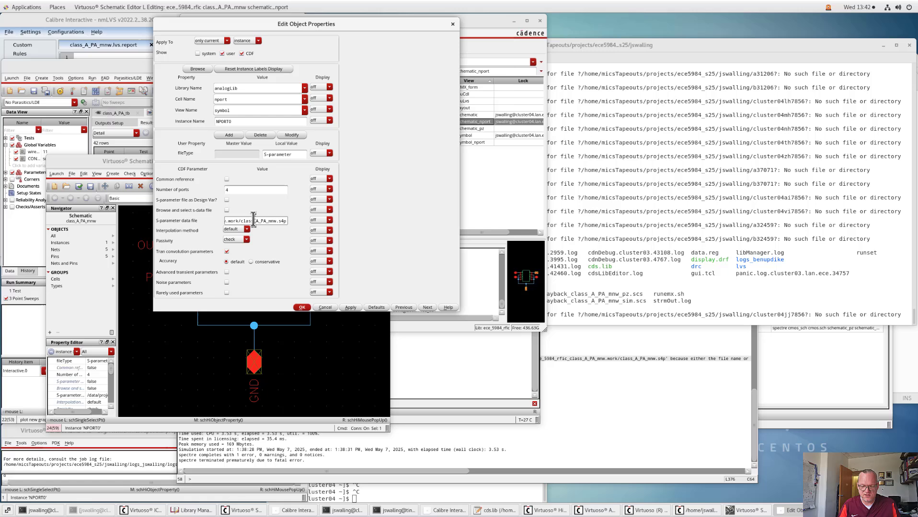
key(Home)
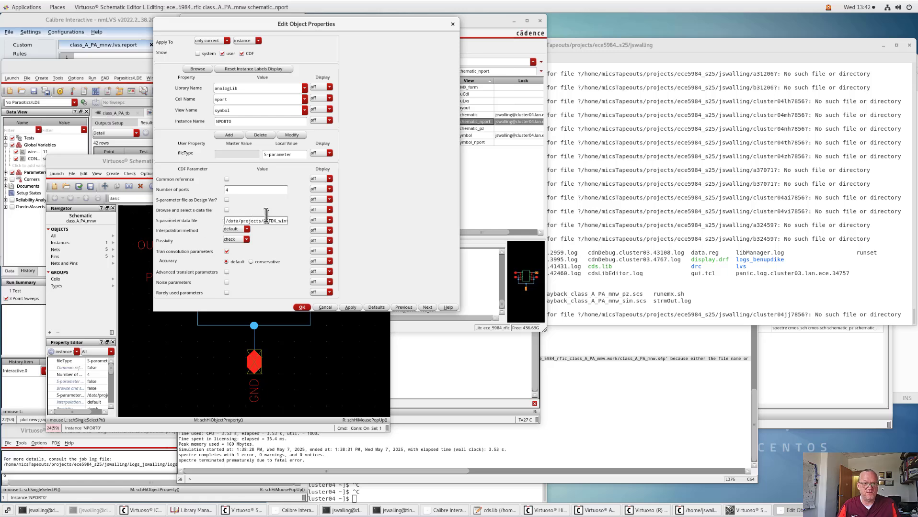
key(End)
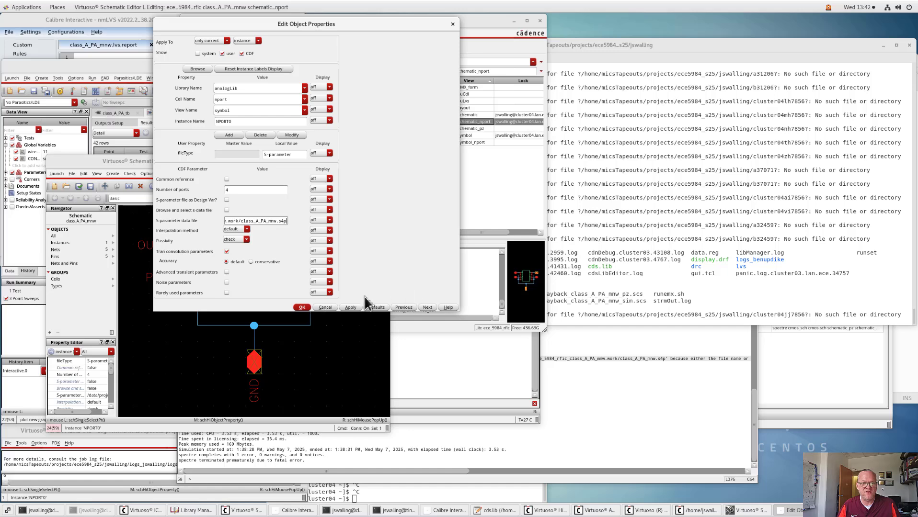
click(302, 308)
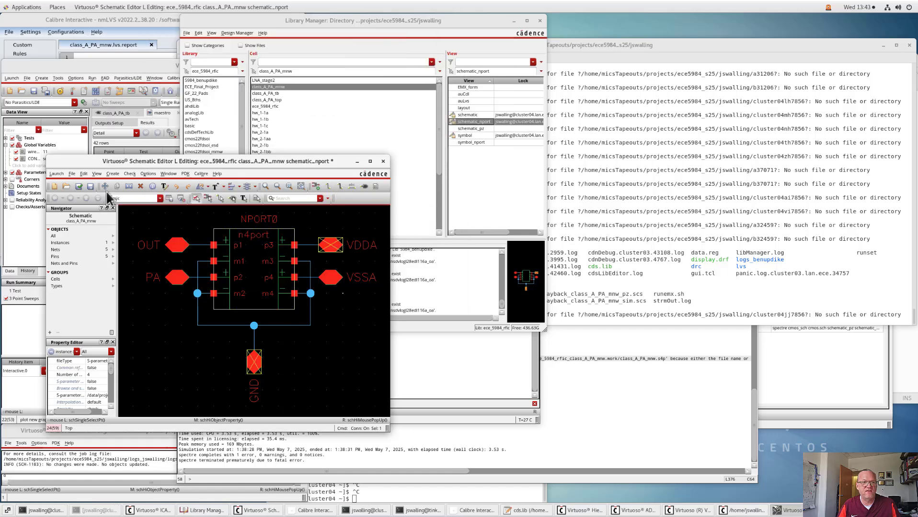
click(79, 187)
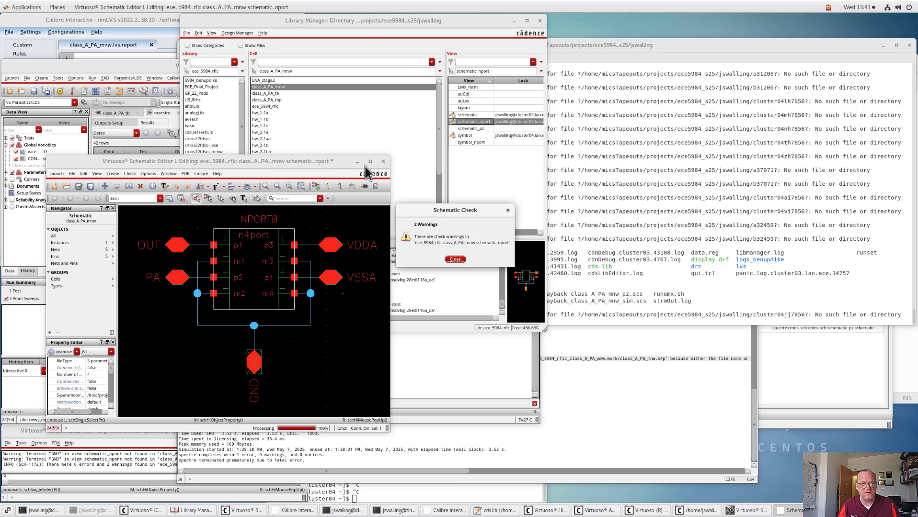
click(456, 260)
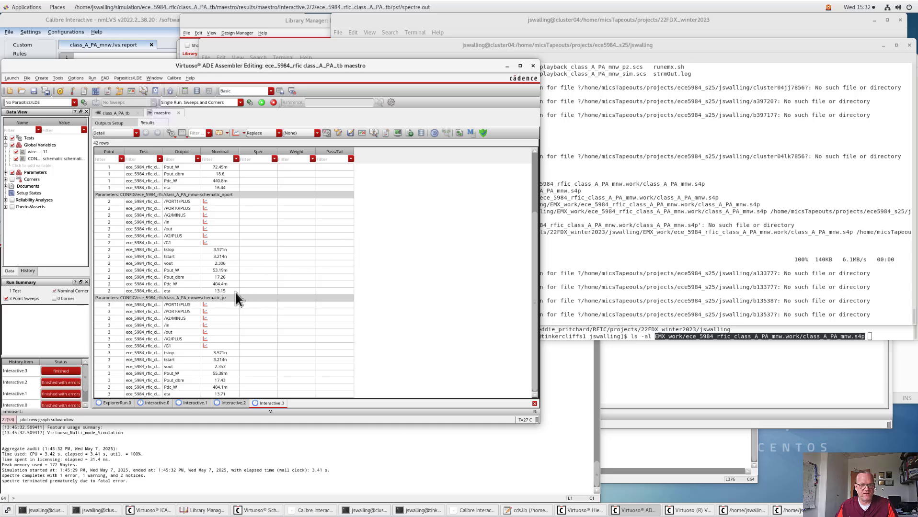
mouse_move(237, 298)
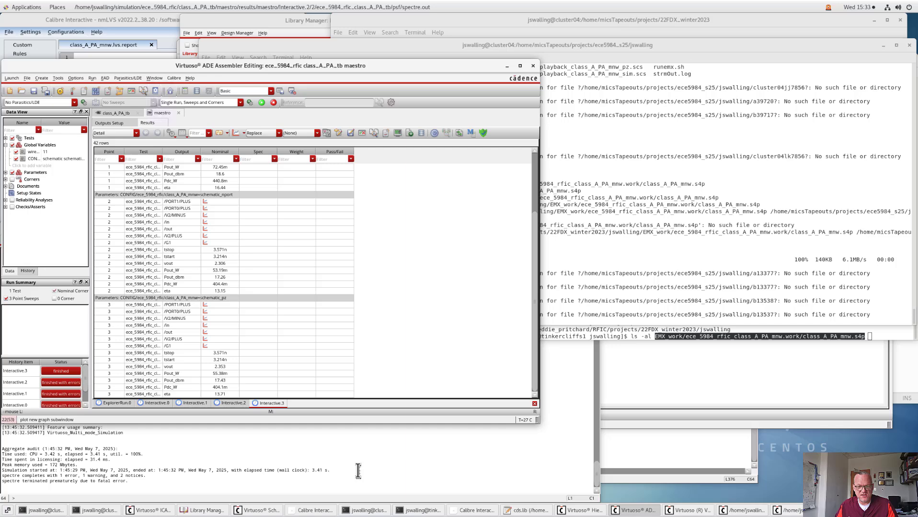
Step: Open the class_A_PA_mnw layout view from Library Manager, accepting the Undefined Packets warning
click(215, 512)
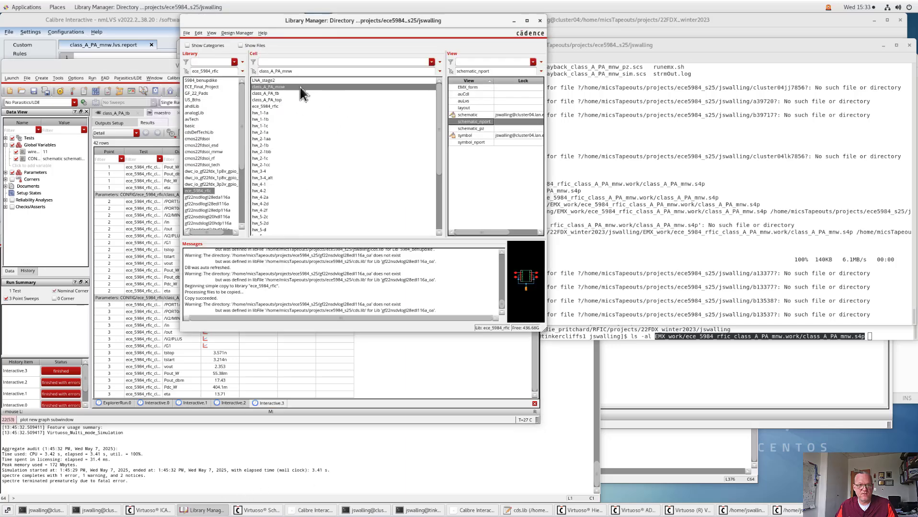
double_click(472, 108)
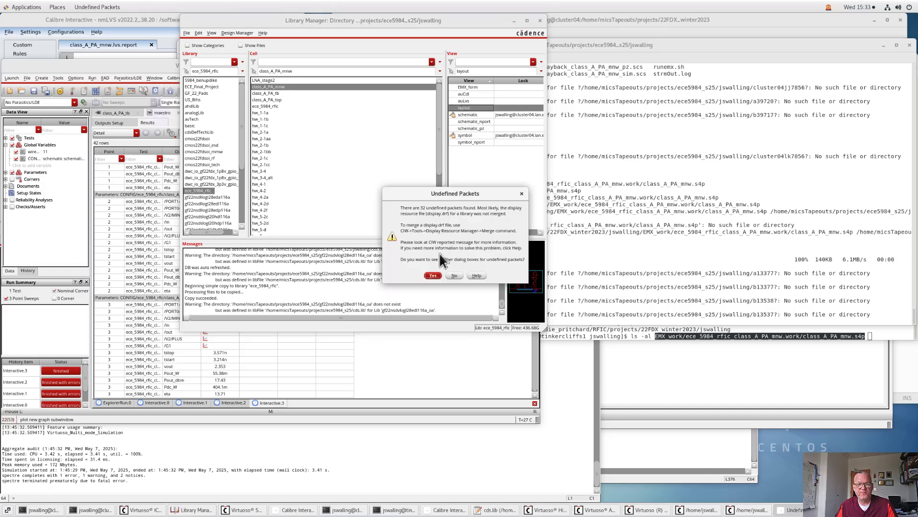
click(433, 276)
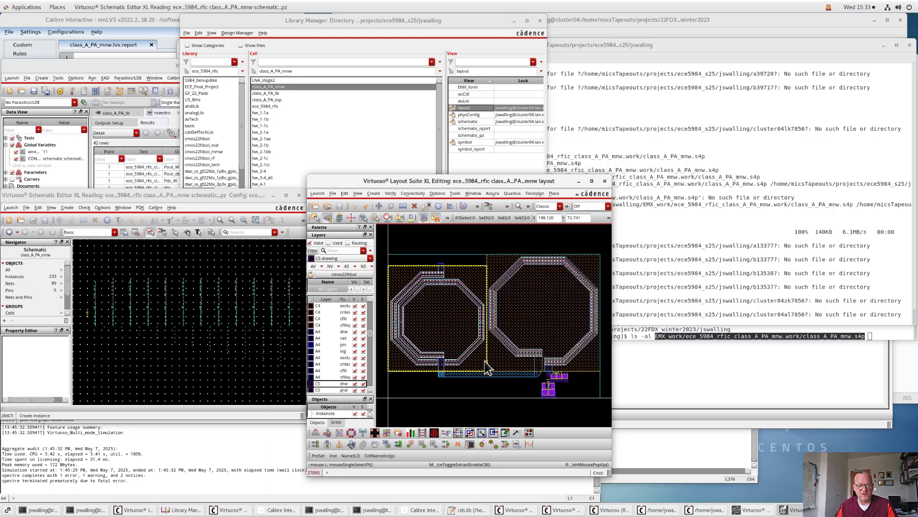
click(504, 382)
key(q)
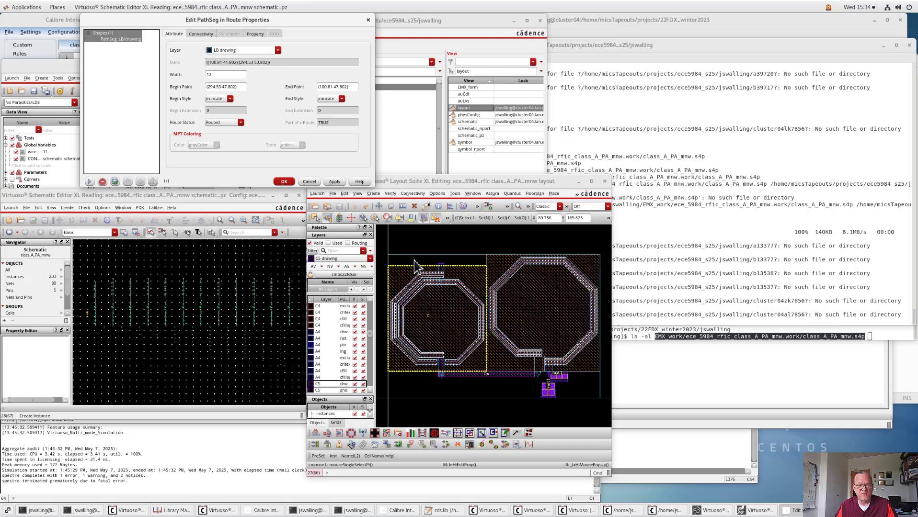
click(368, 20)
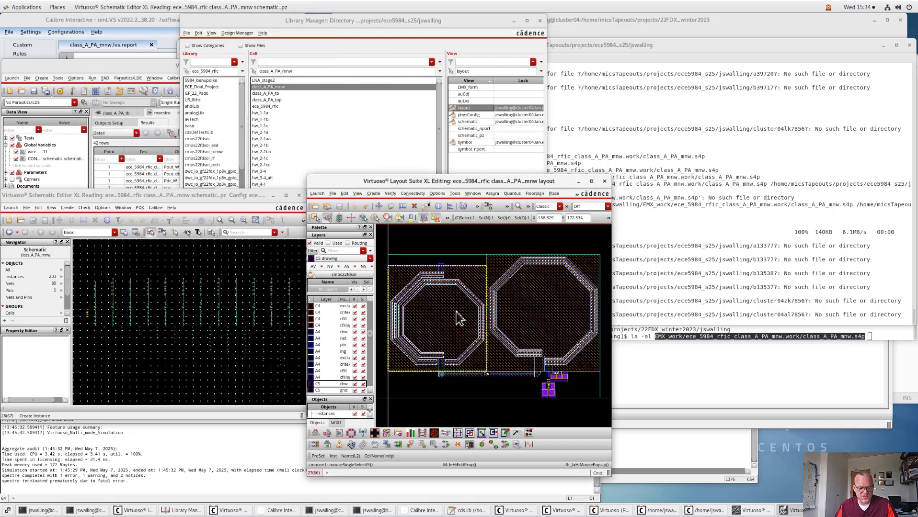
key(k)
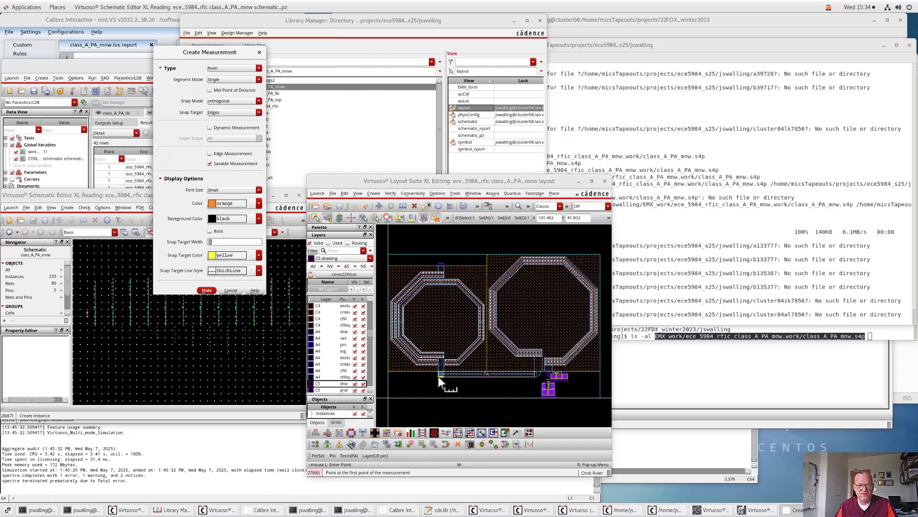
click(436, 373)
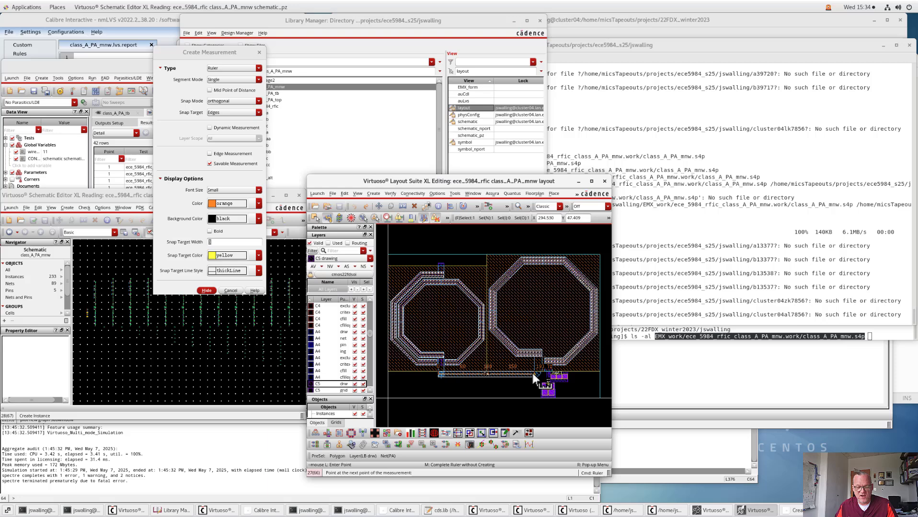
key(Escape)
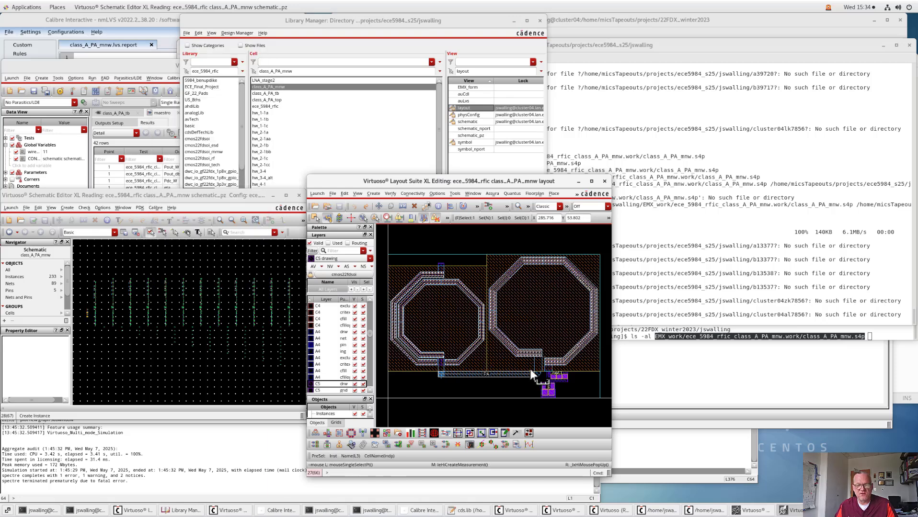
click(531, 372)
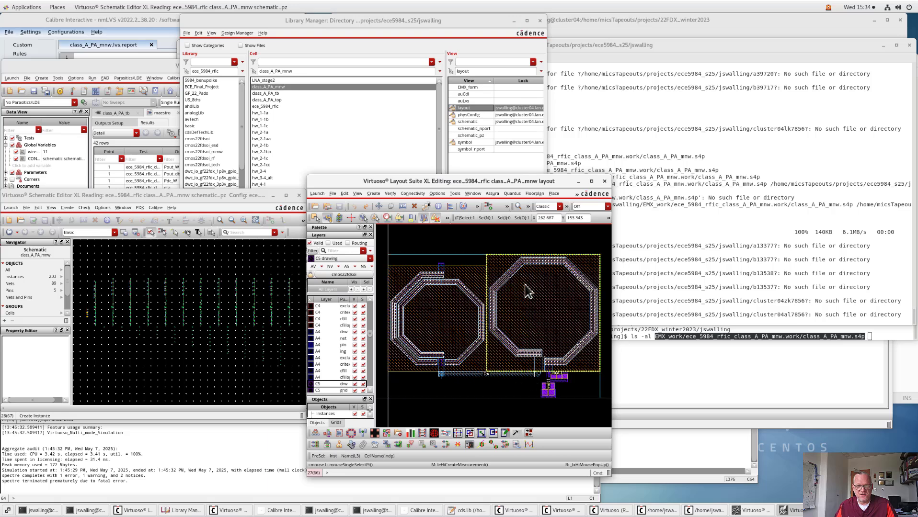
Step: Show inductor L5's instance parameters: 170u inner diameter, 14.82u turn width, one turn
click(531, 309)
key(q)
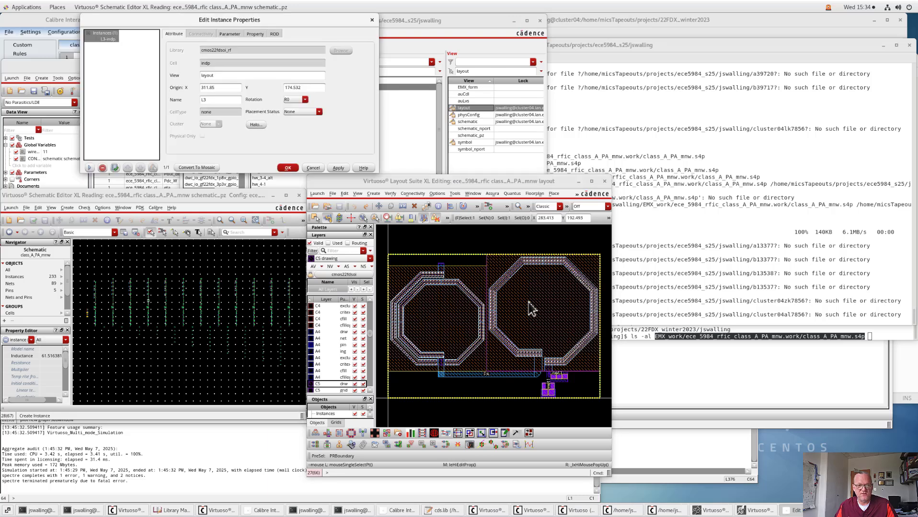
click(231, 34)
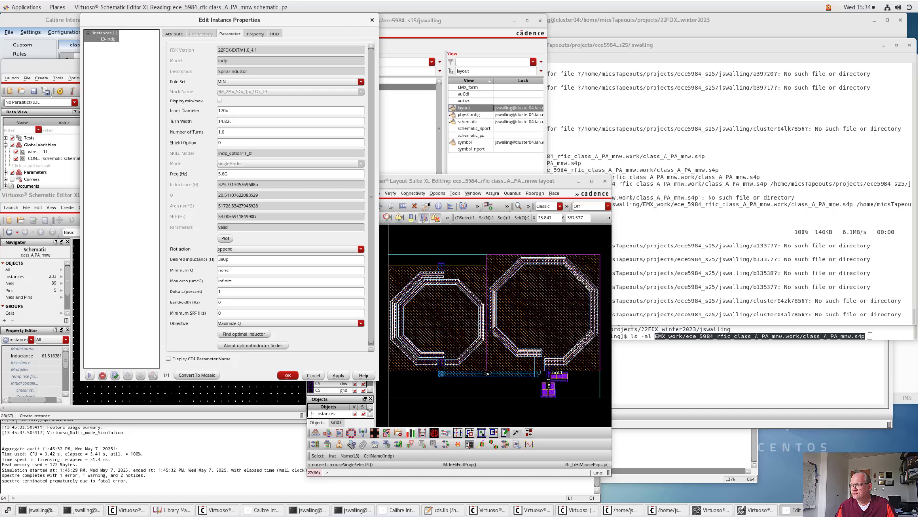
click(858, 337)
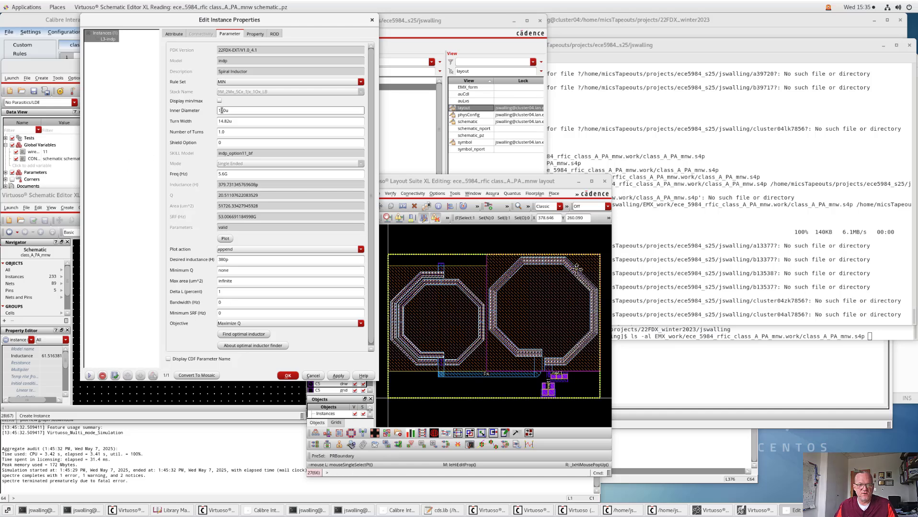